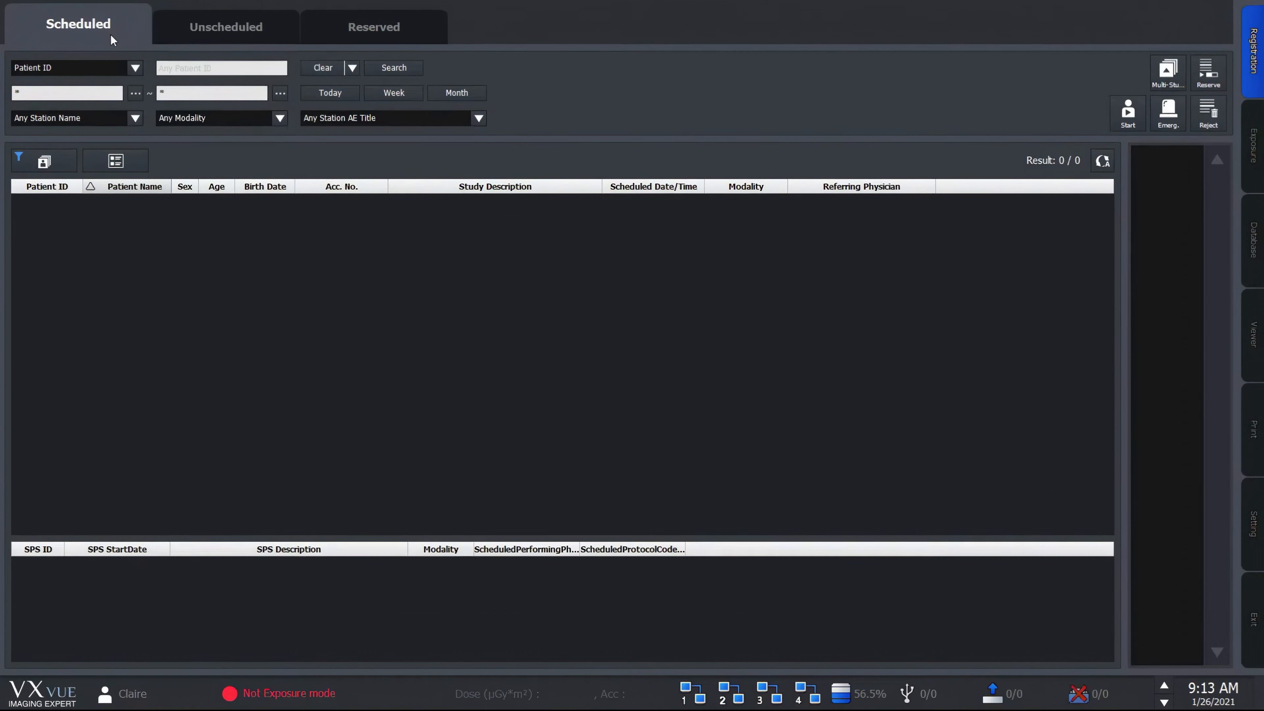
List today's scheduled studies and look over the start date picker and search condition choices without changing them
click(333, 95)
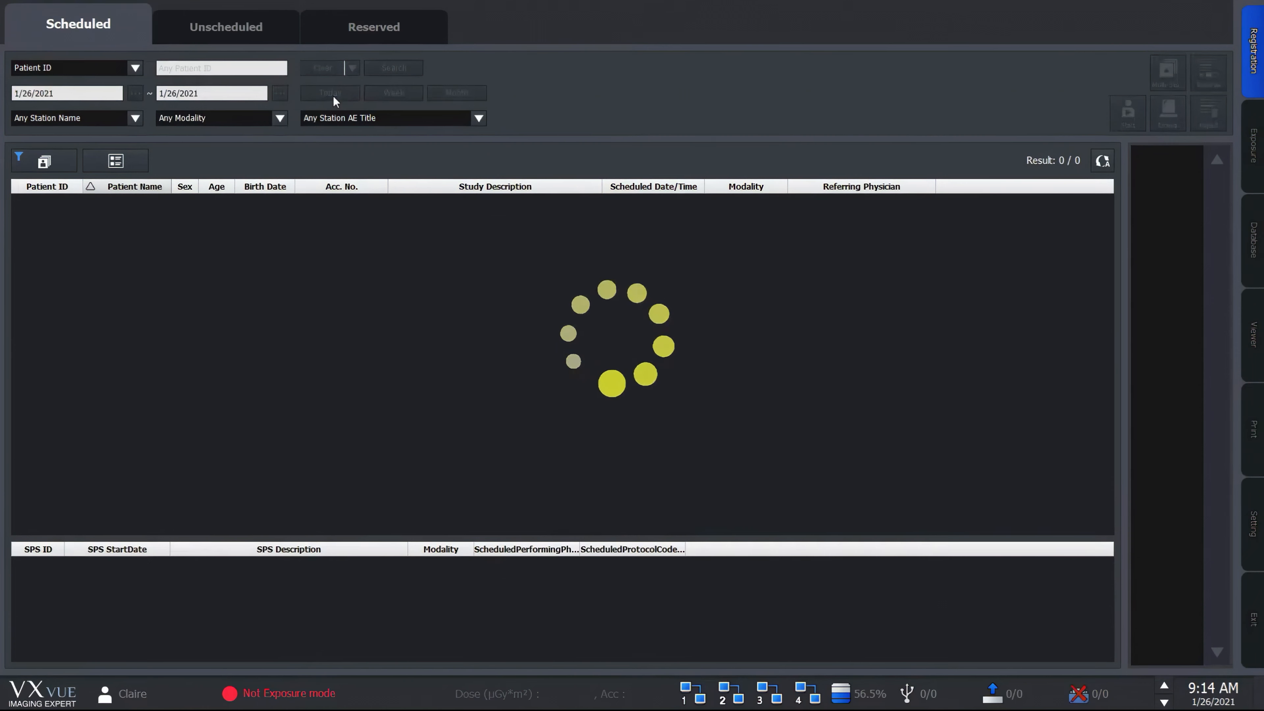
drag(87, 94, 4, 94)
click(84, 94)
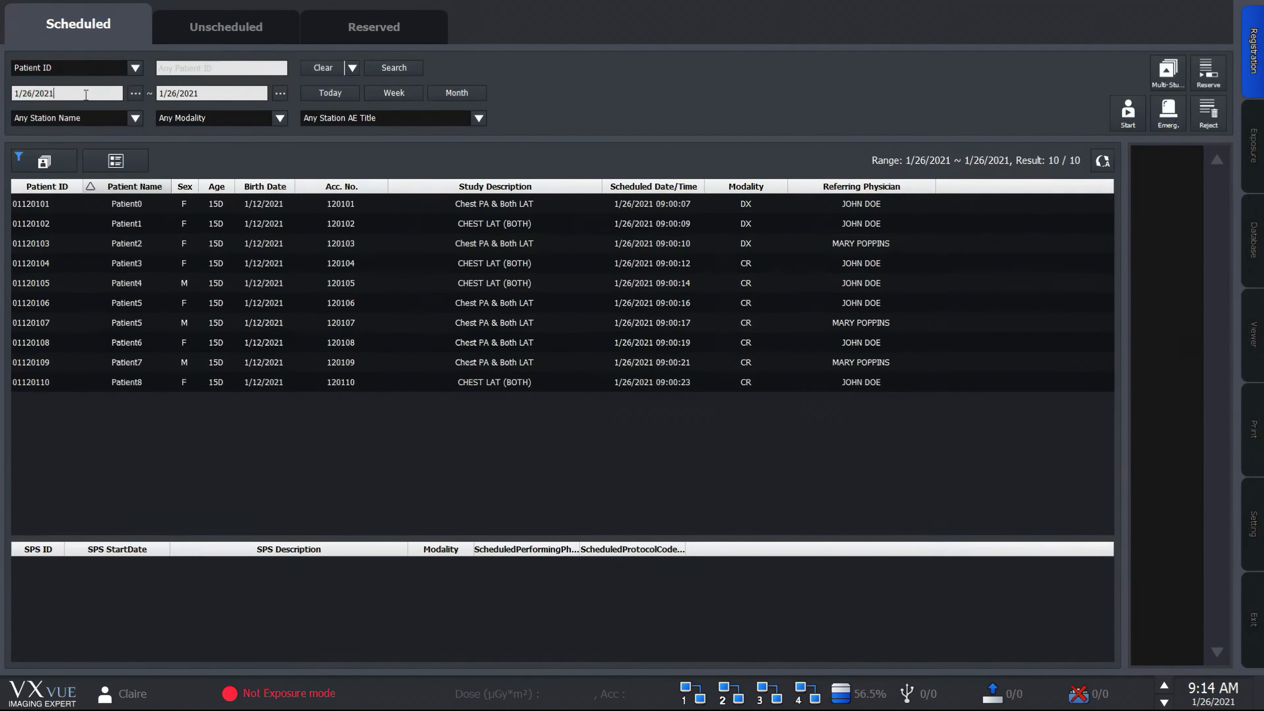
click(135, 95)
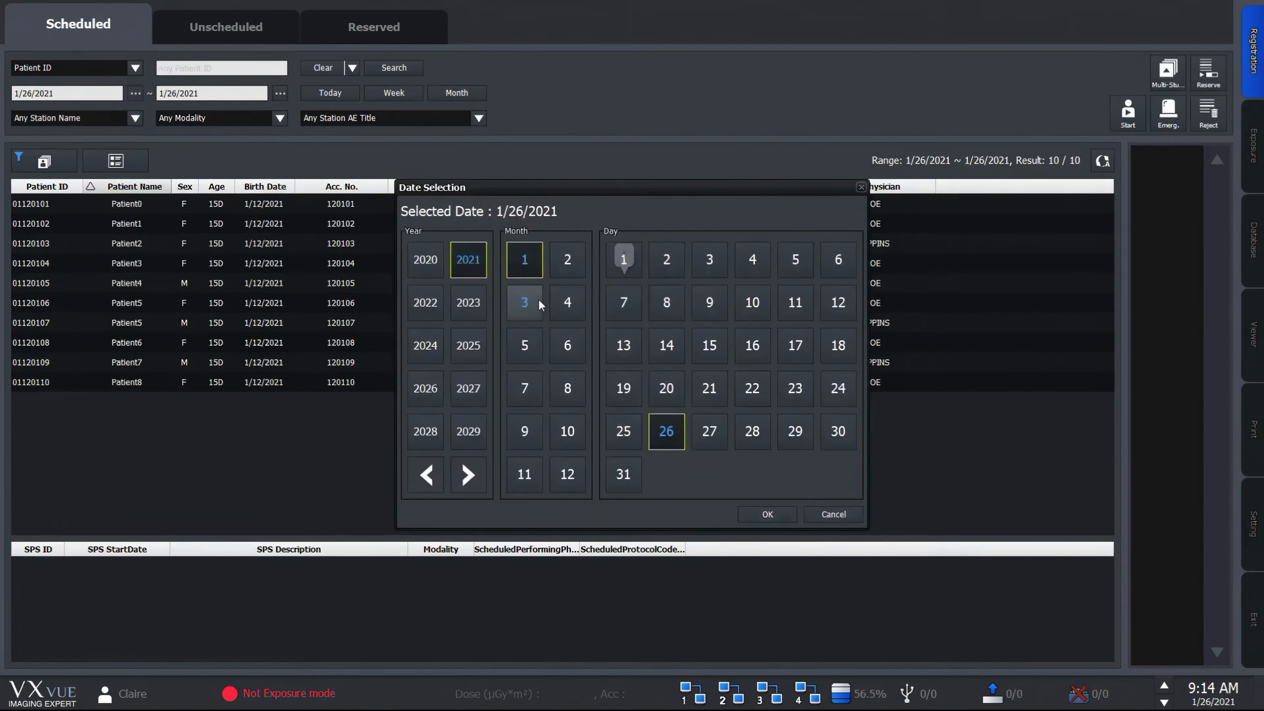
click(829, 514)
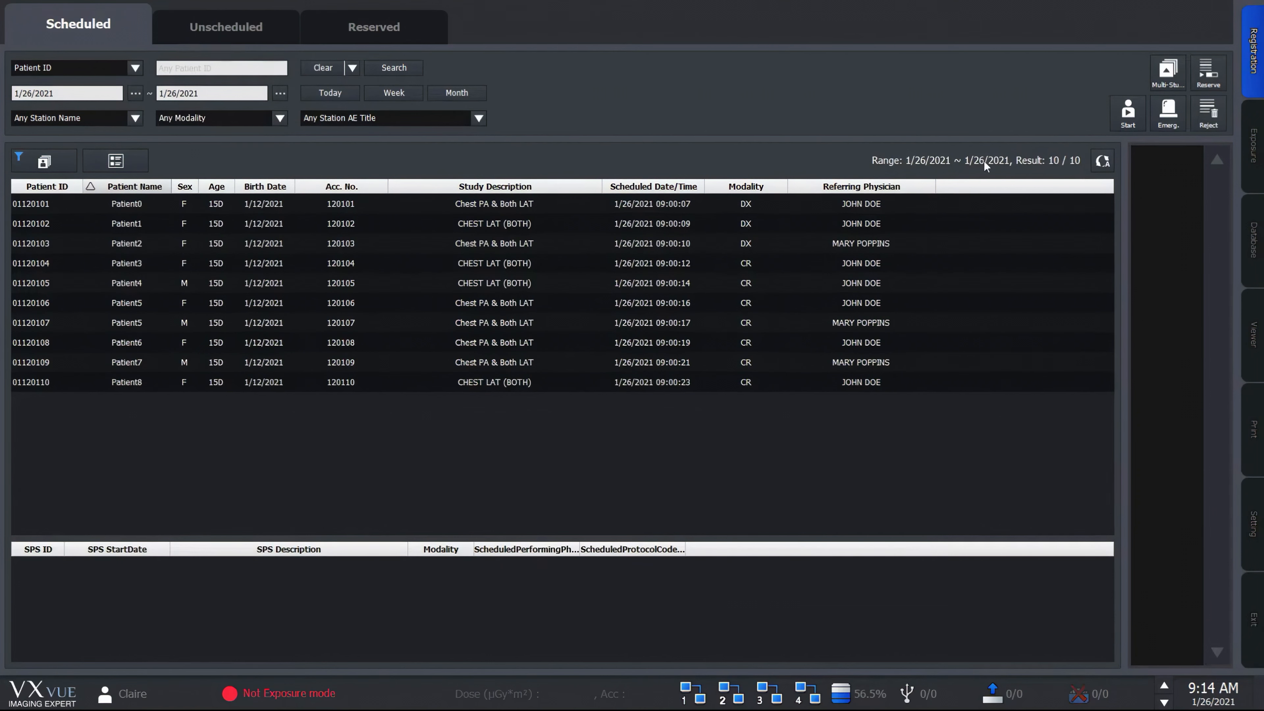
click(135, 67)
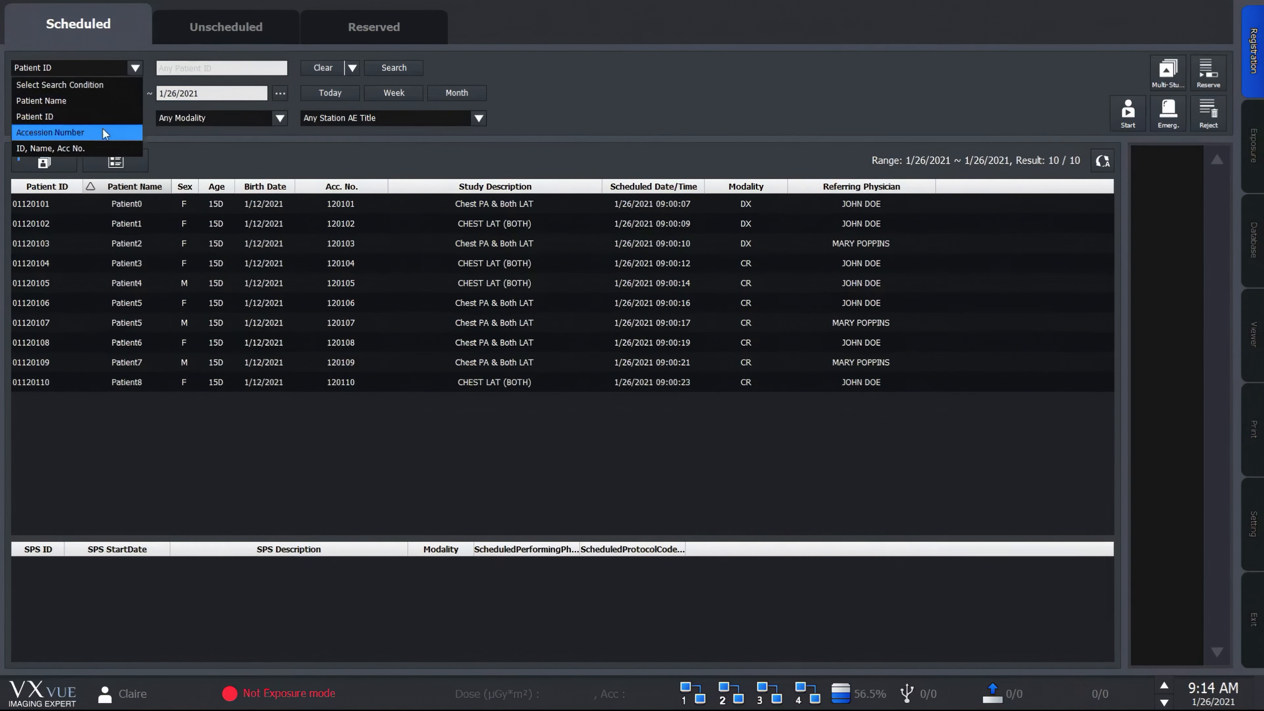
click(200, 70)
Start the second scheduled study, CHEST LAT (BOTH), then close it and return to the scheduled worklist
click(246, 226)
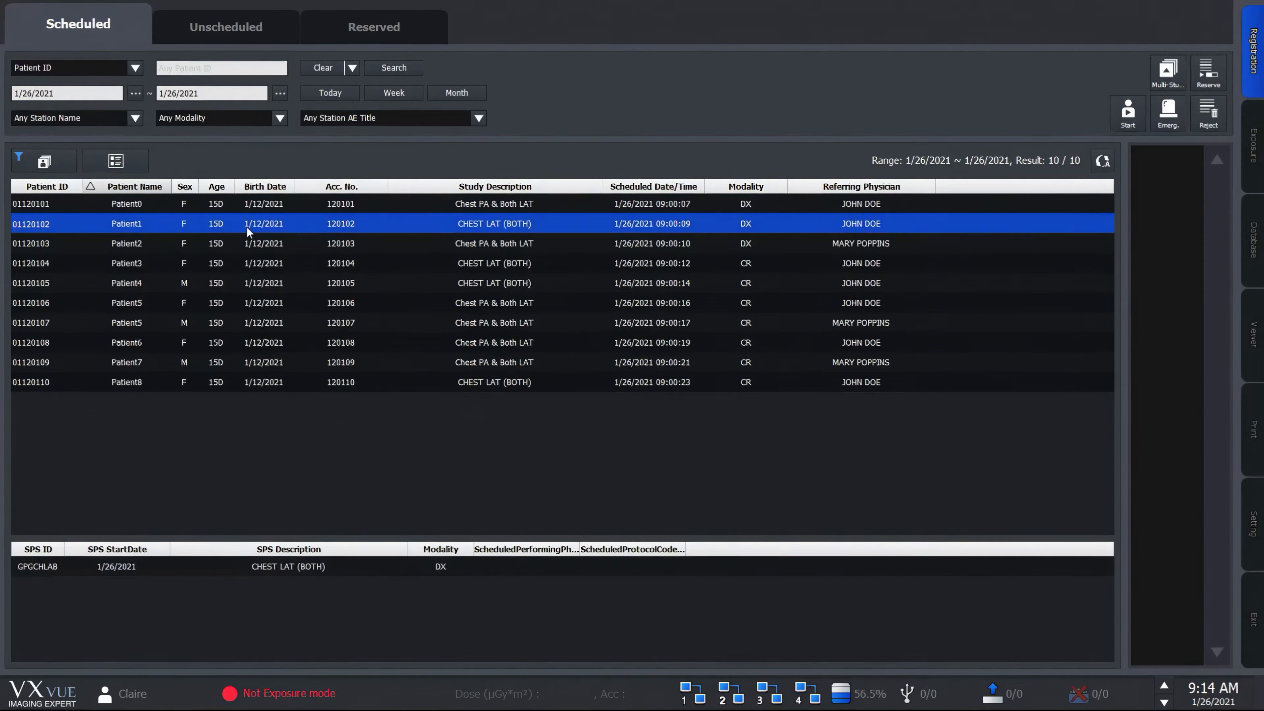
double_click(245, 226)
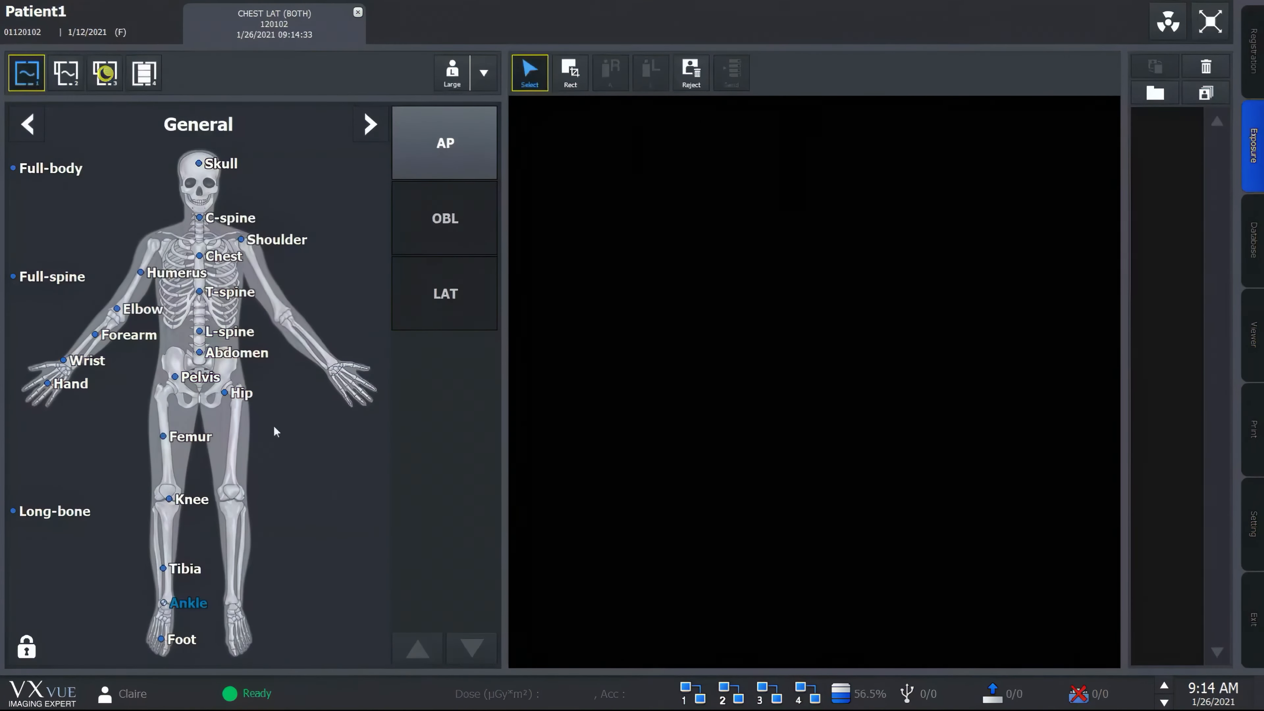
click(358, 12)
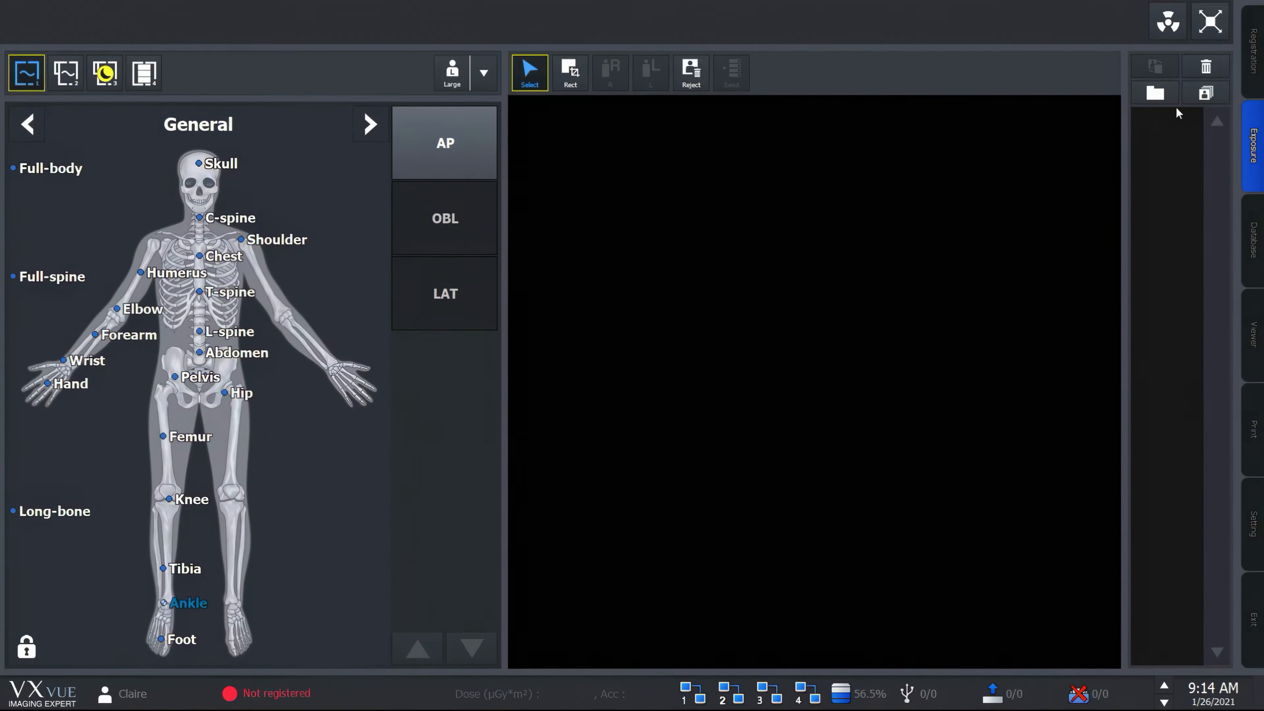
click(1248, 79)
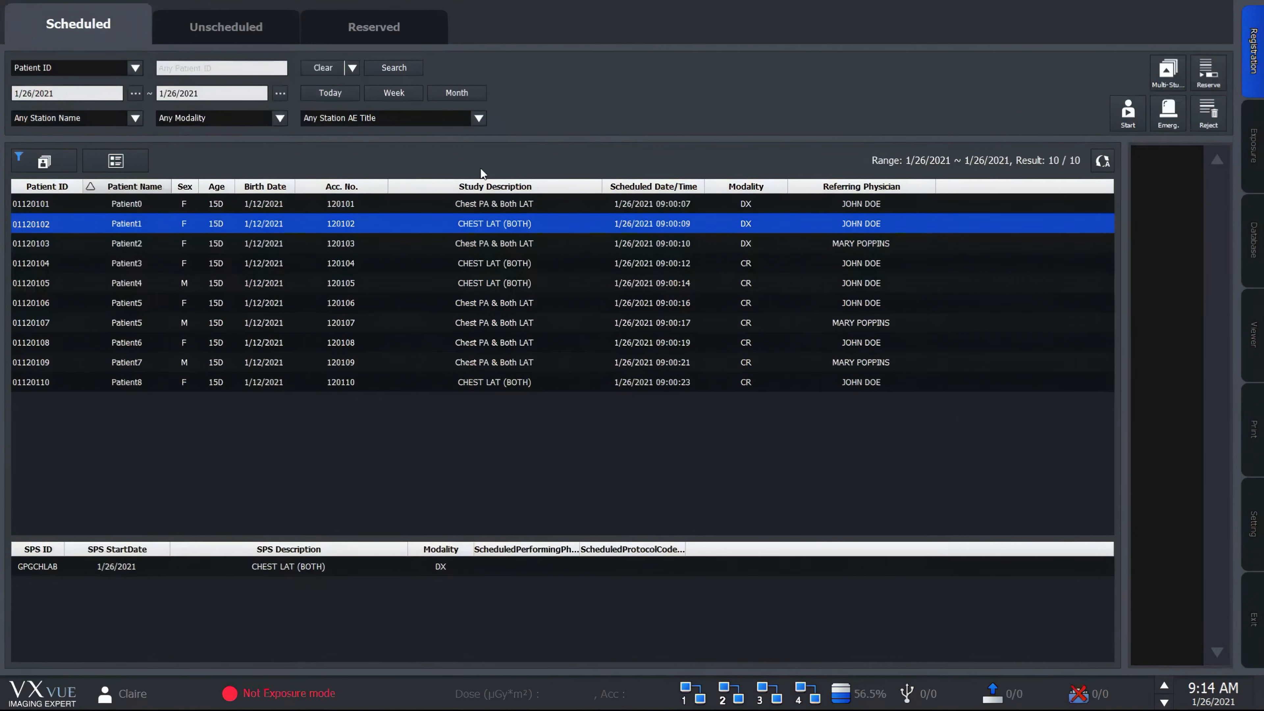
Fill in an unscheduled registration with the patient's last name and accession number, keeping the generated patient ID
click(227, 30)
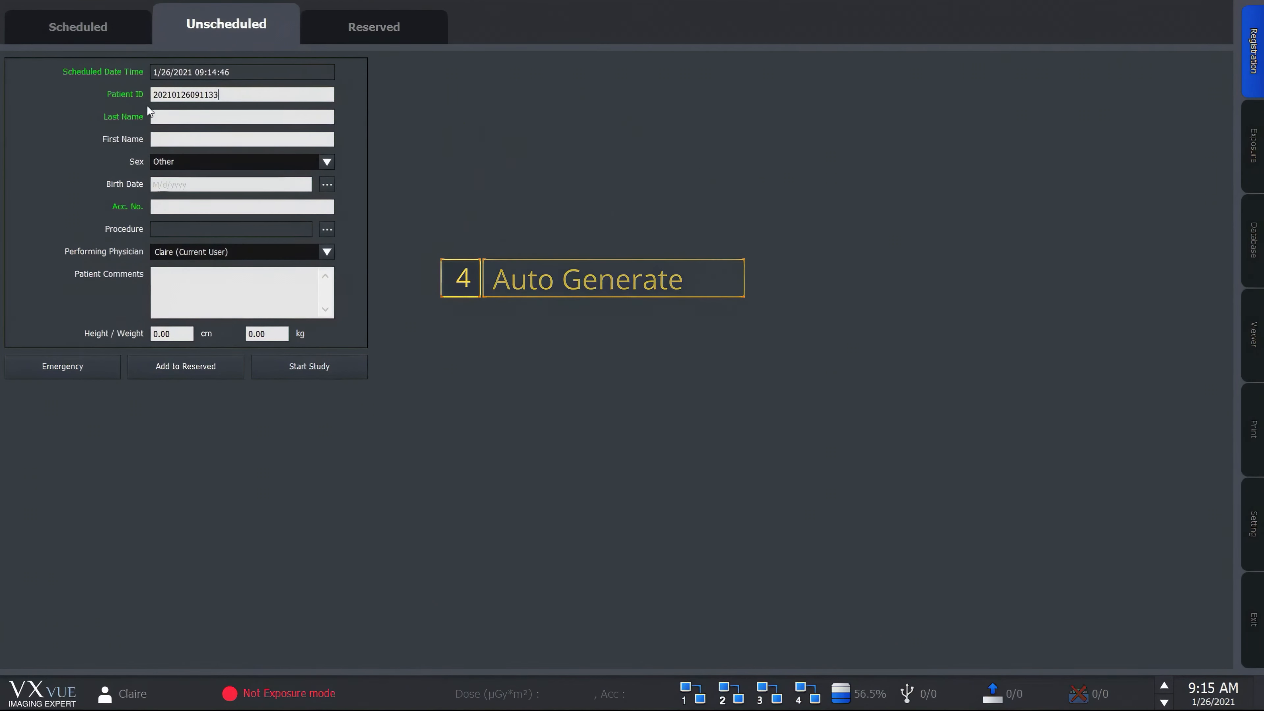
double_click(244, 95)
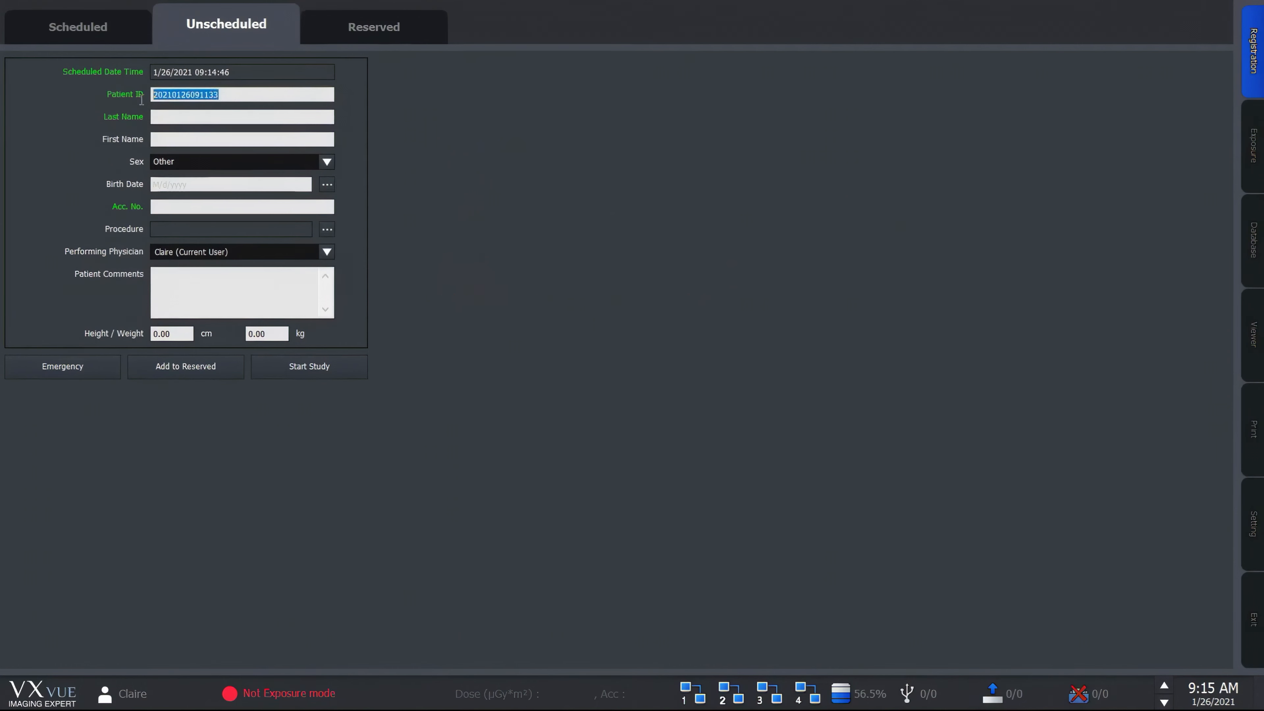
click(206, 118)
text(Doe)
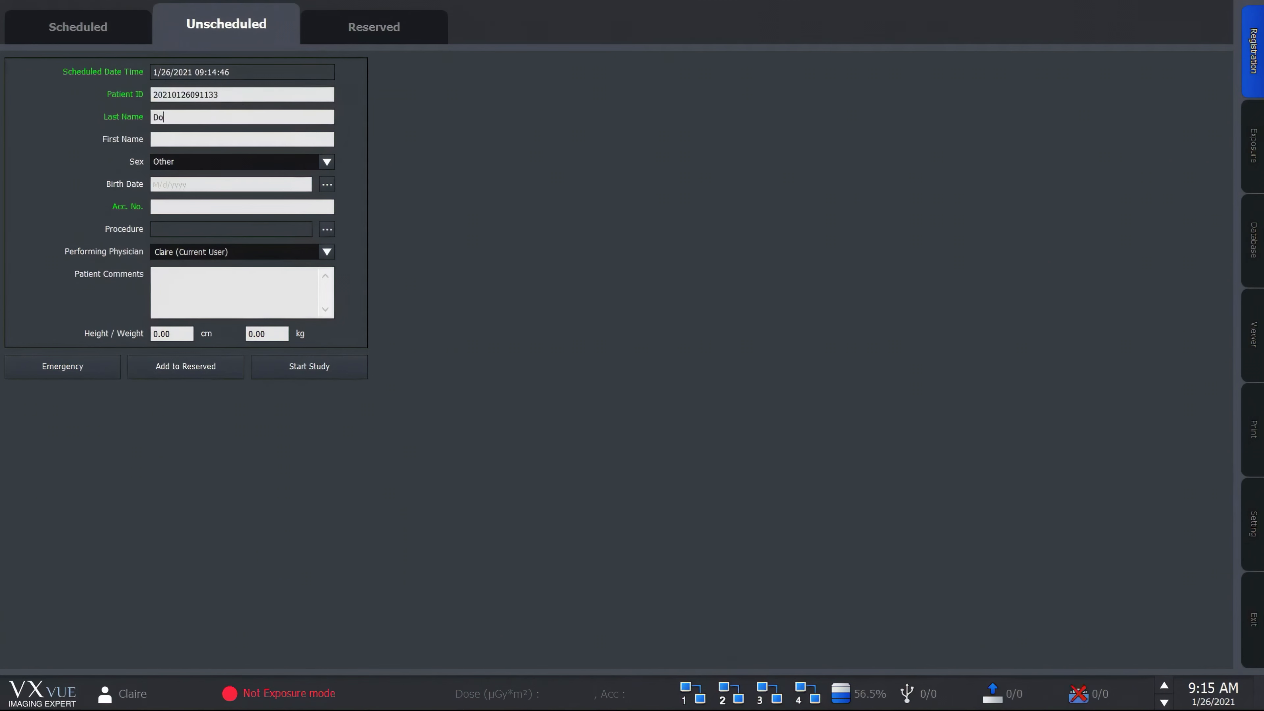
click(206, 207)
text(1111)
Assign the Ankle AP & Lat(Lt) procedure to the unscheduled patient and start the study
click(326, 230)
click(373, 249)
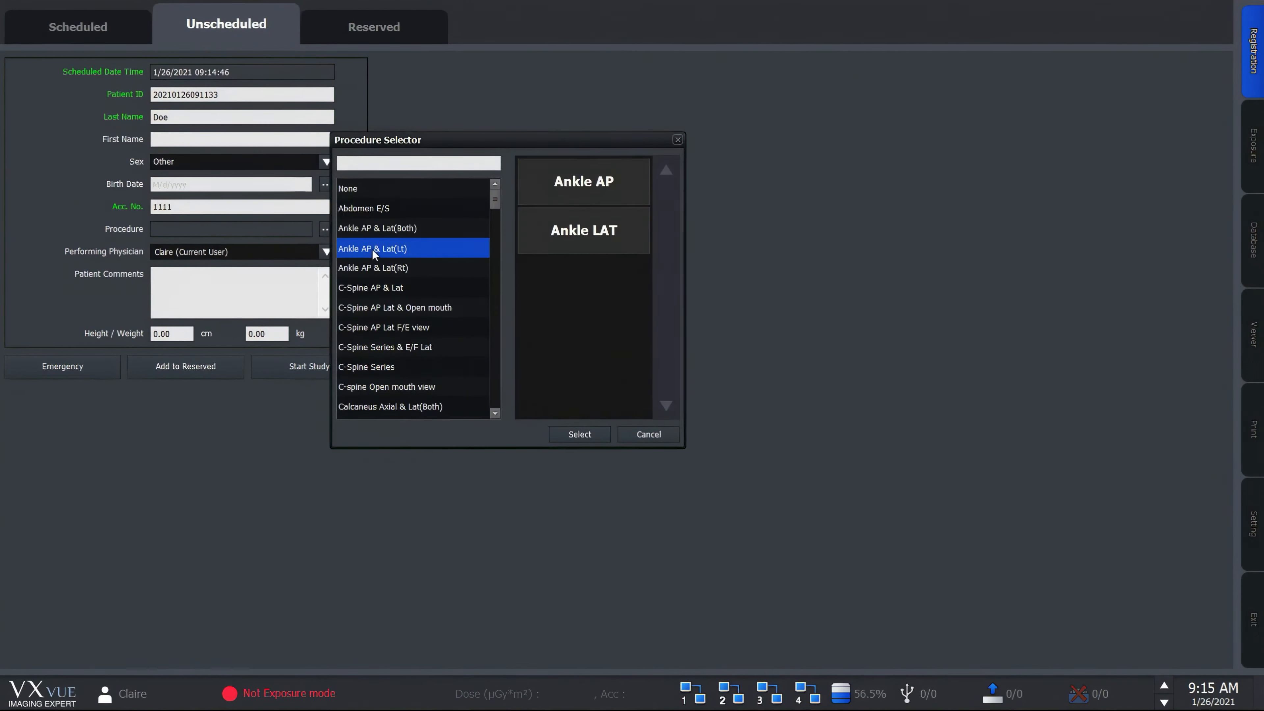
click(580, 431)
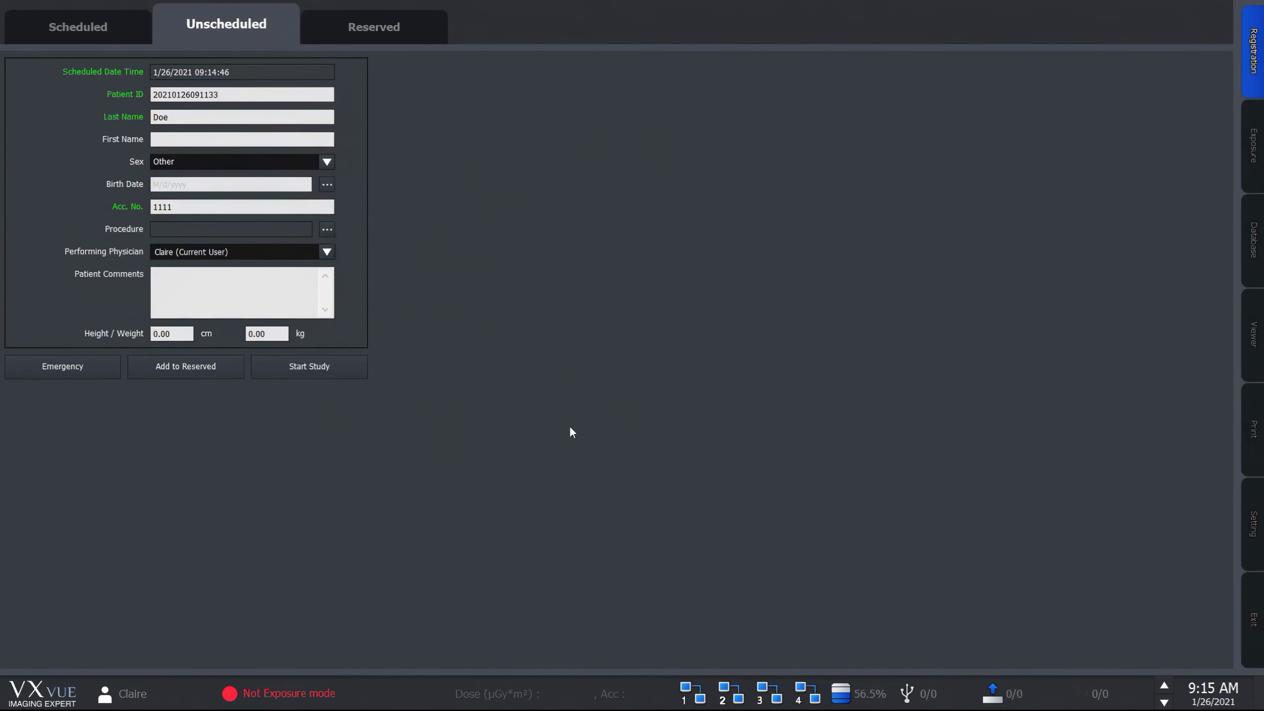
click(309, 369)
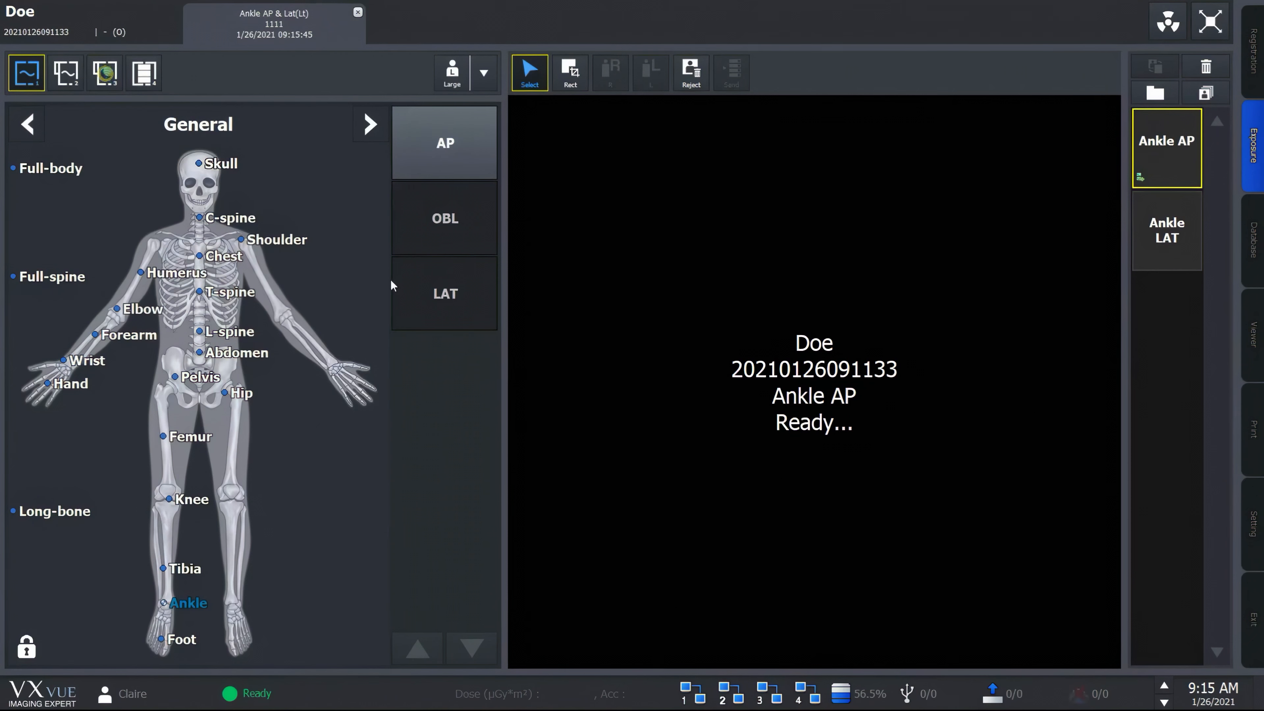
Close the ankle study despite its remaining steps and return to registration
click(358, 12)
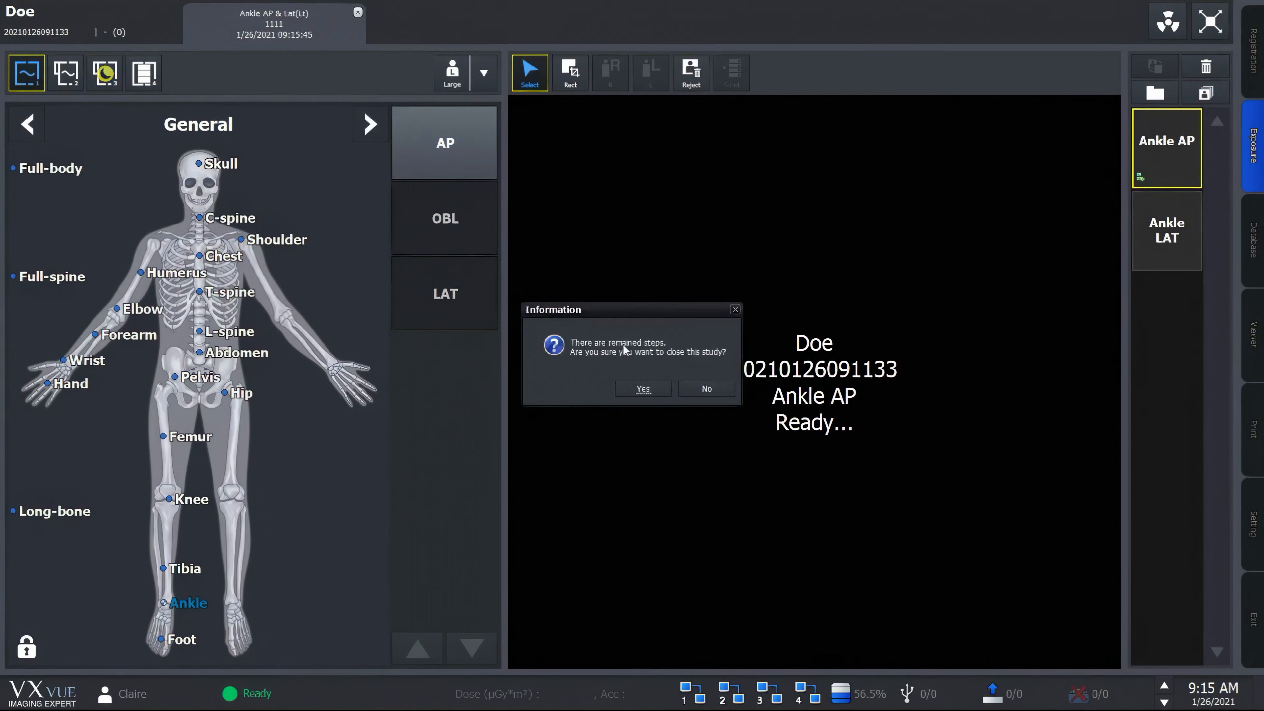
click(642, 389)
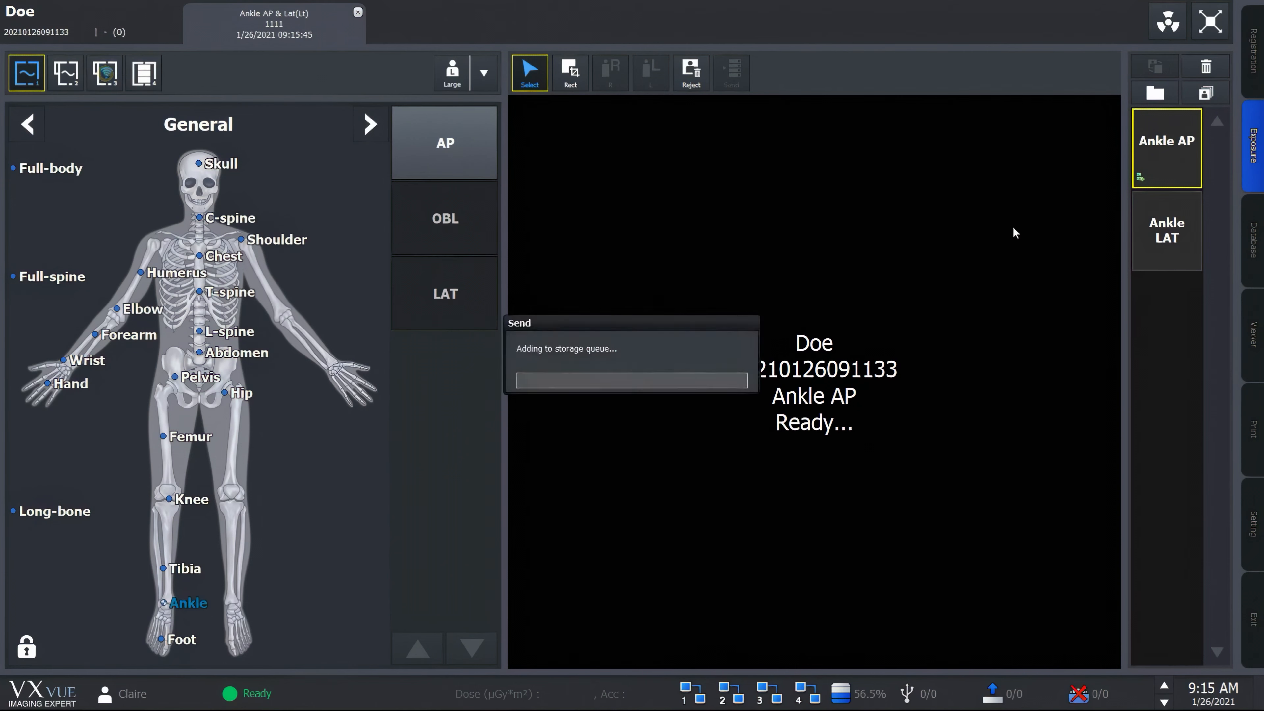
click(1250, 60)
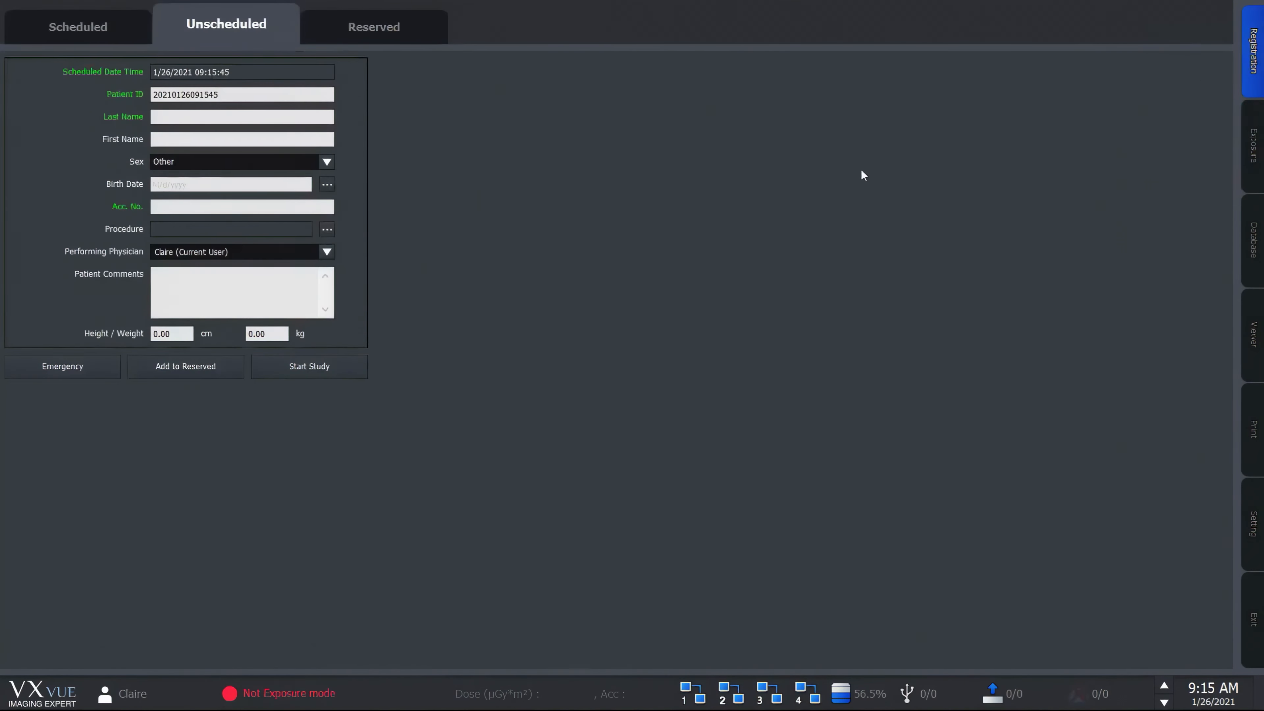
Add the third scheduled study, Chest PA & Both LAT, to the reserved list
click(393, 40)
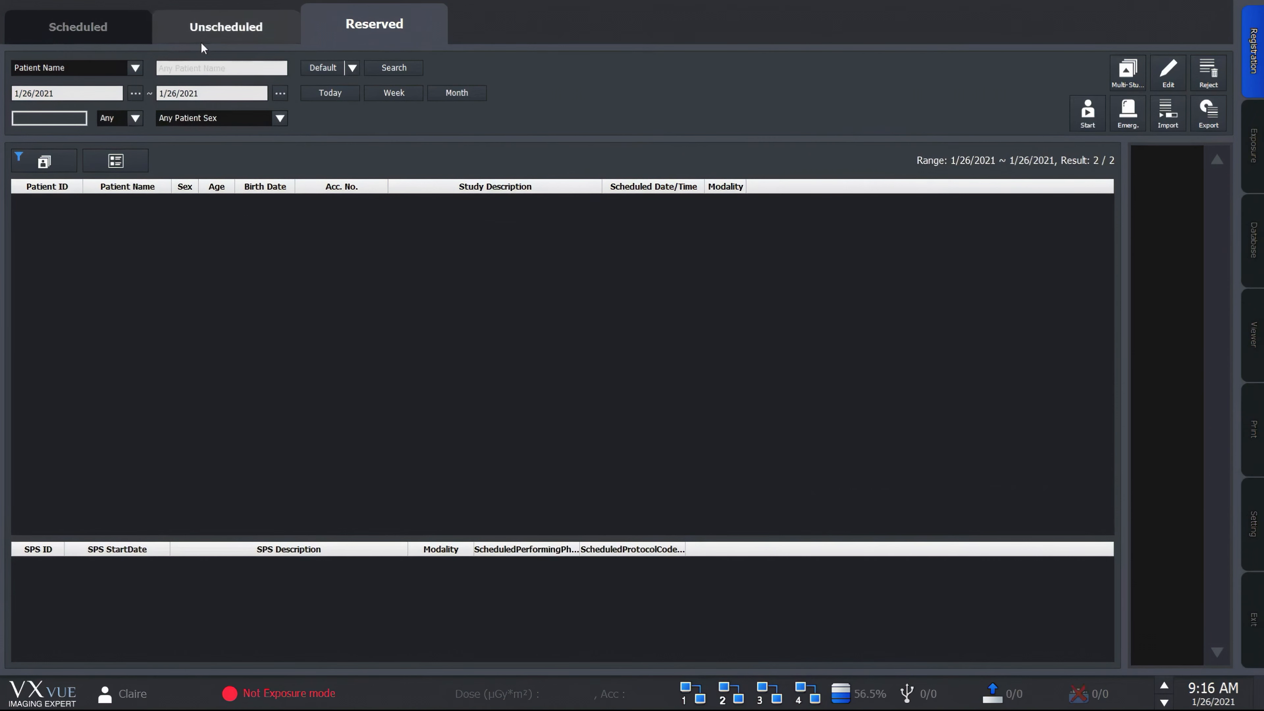
click(134, 41)
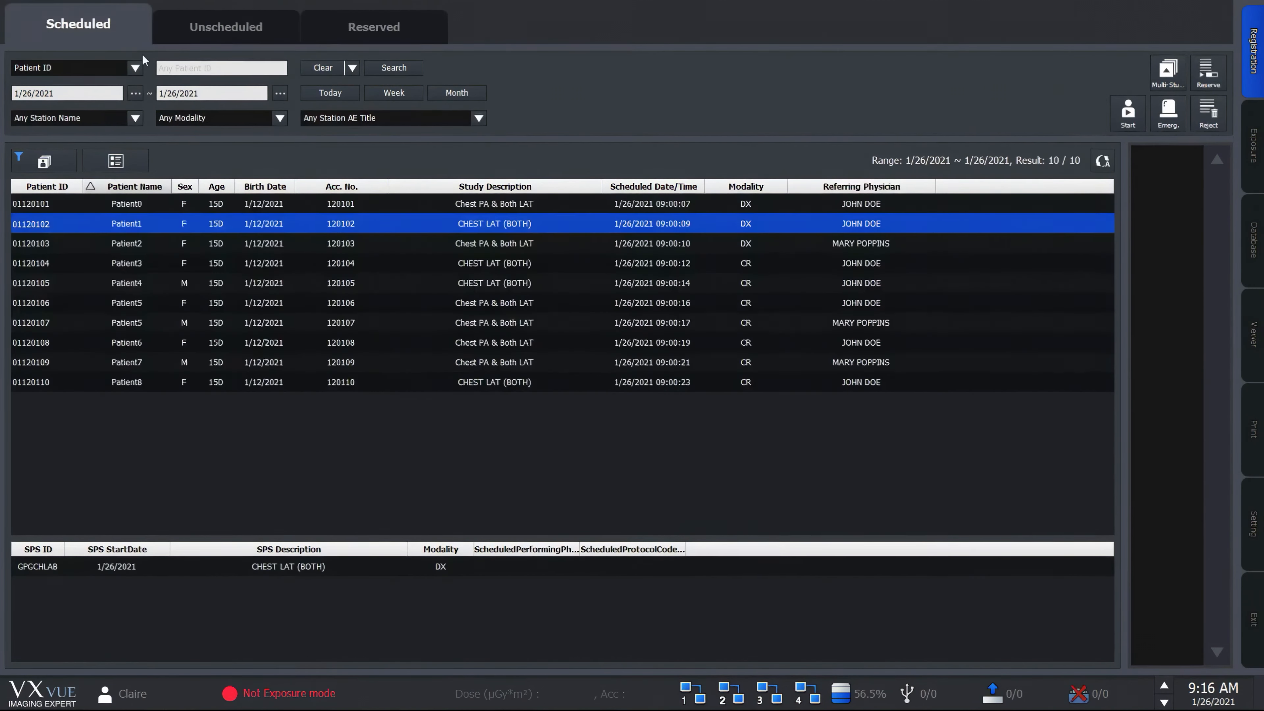
click(335, 246)
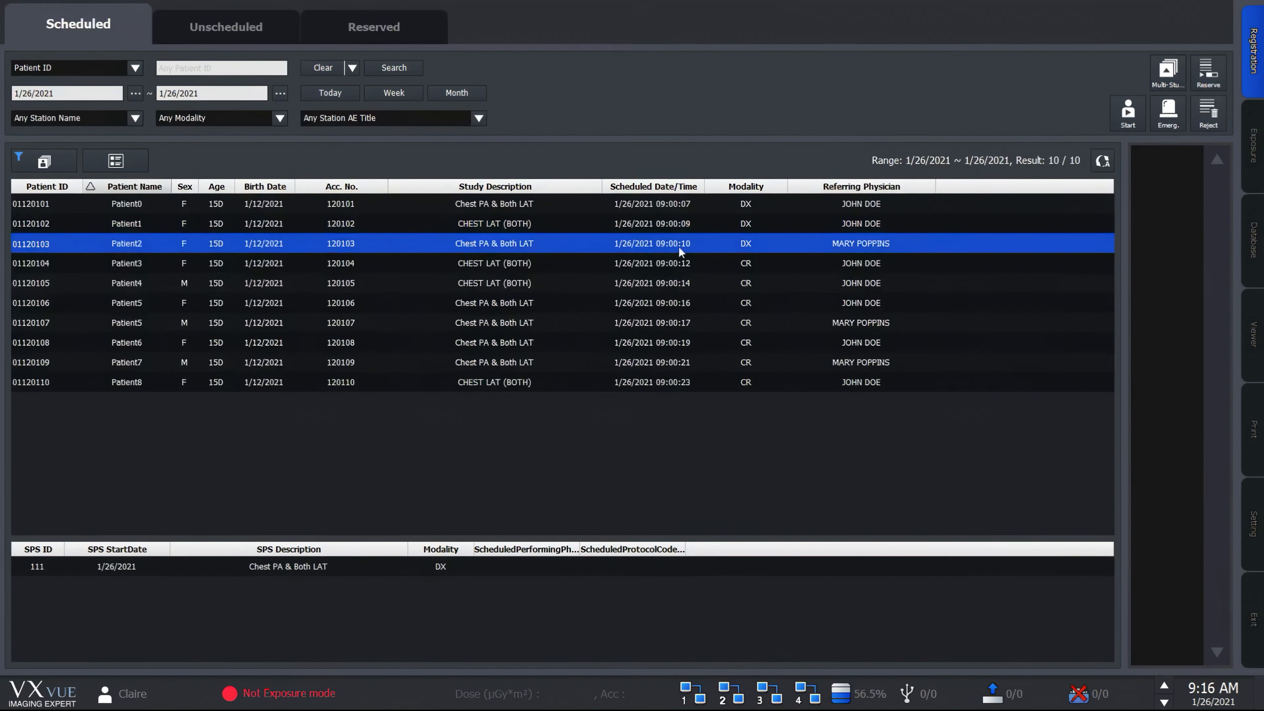
click(1208, 72)
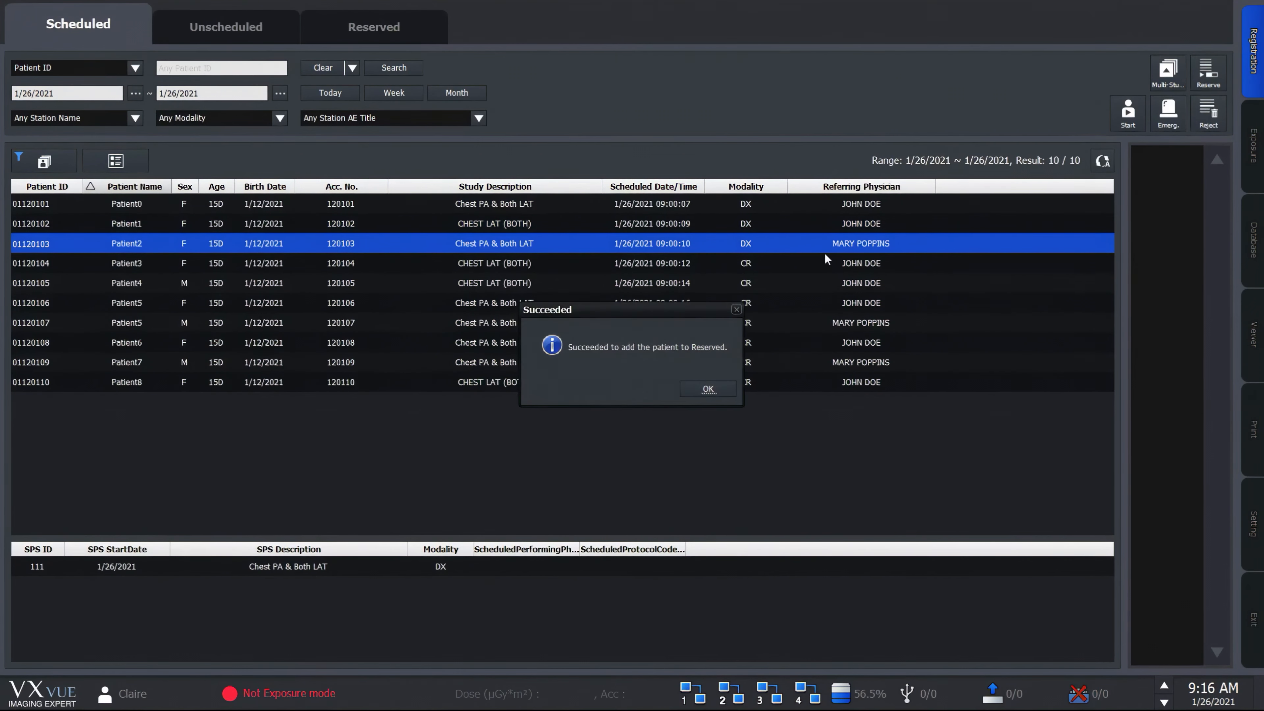
click(692, 393)
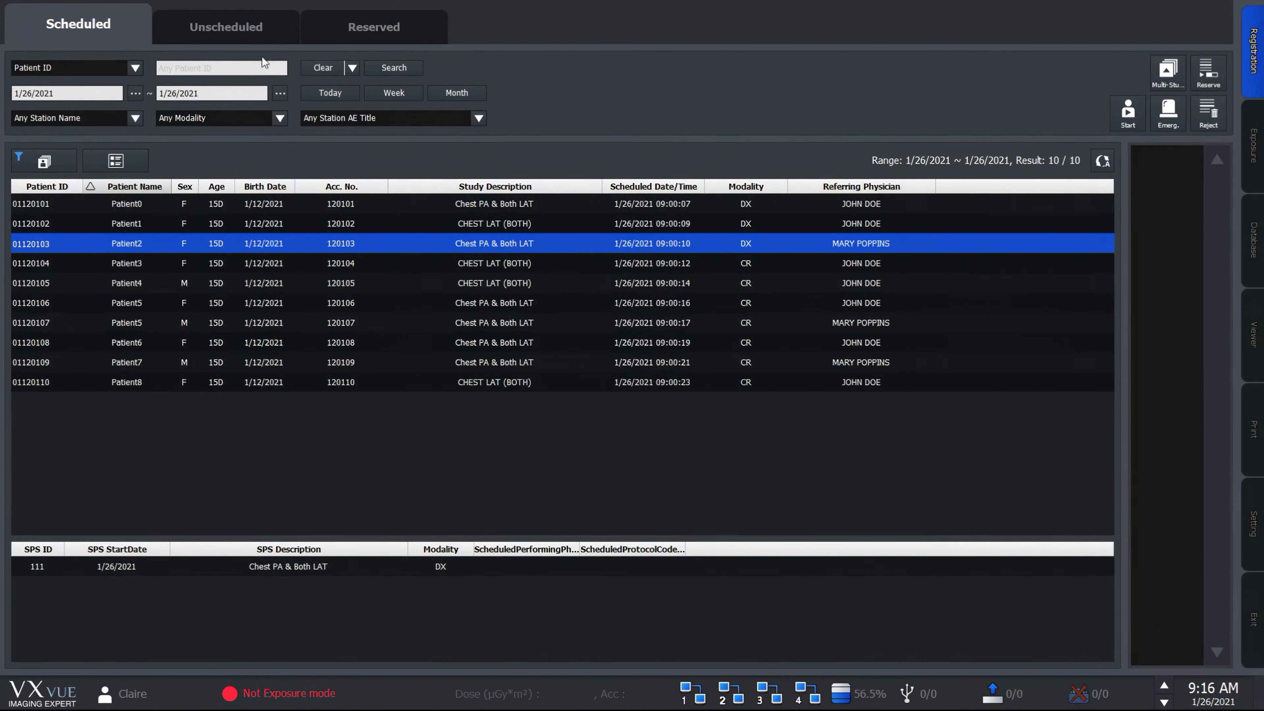
Register another unscheduled patient with a last name and accession number, and add the patient to the reserved list
click(265, 35)
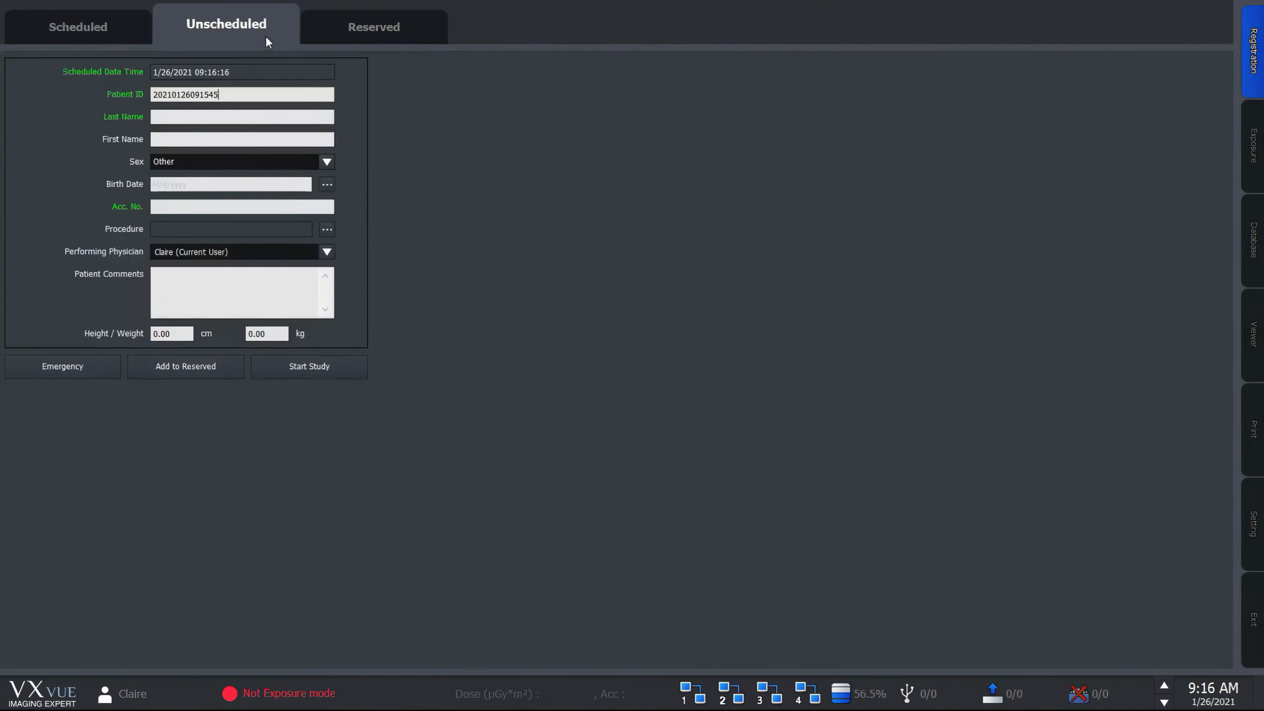
click(240, 118)
text(Smith)
click(200, 207)
text(22222)
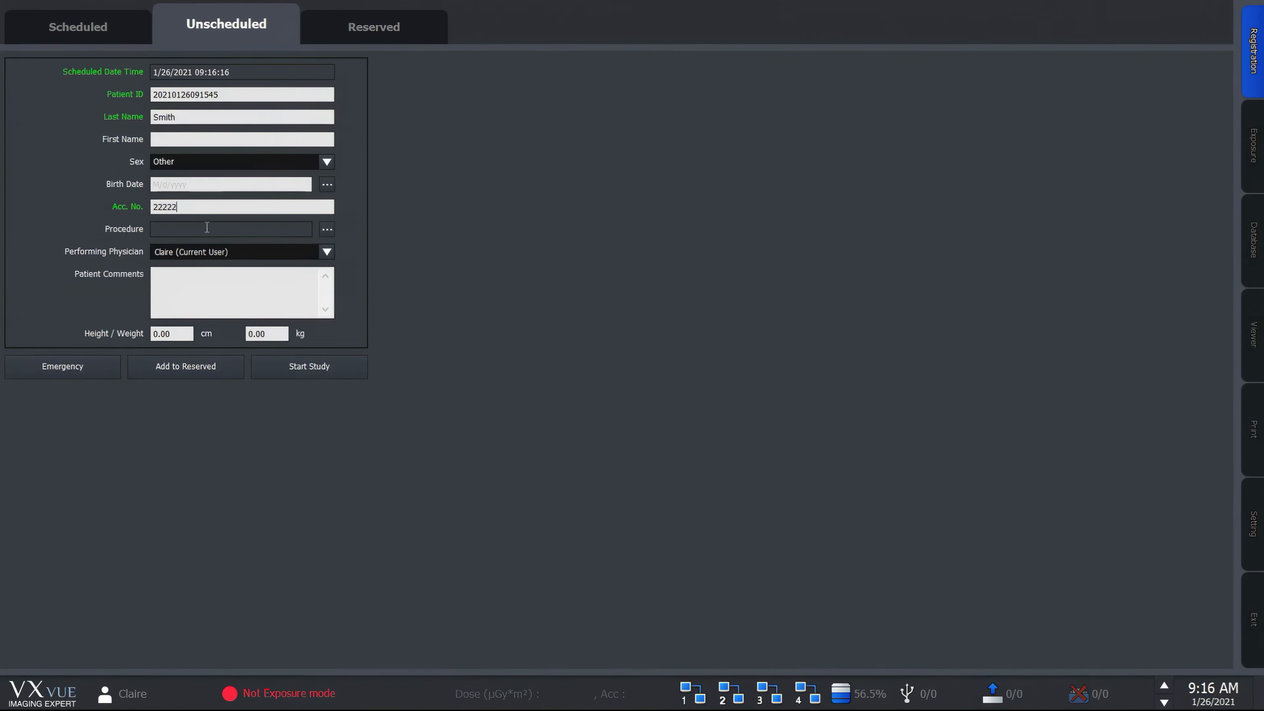
click(215, 367)
click(701, 393)
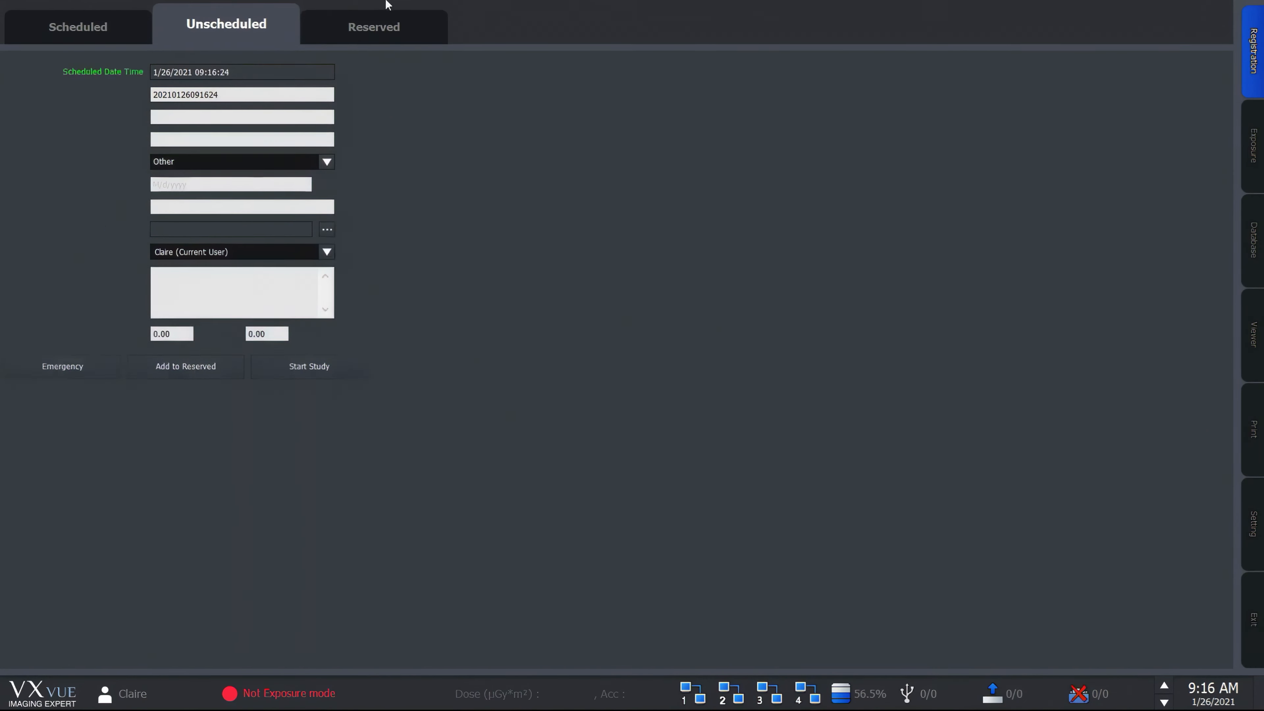
List today's reserved studies and view the first patient's editable details without changing them
click(376, 28)
click(332, 90)
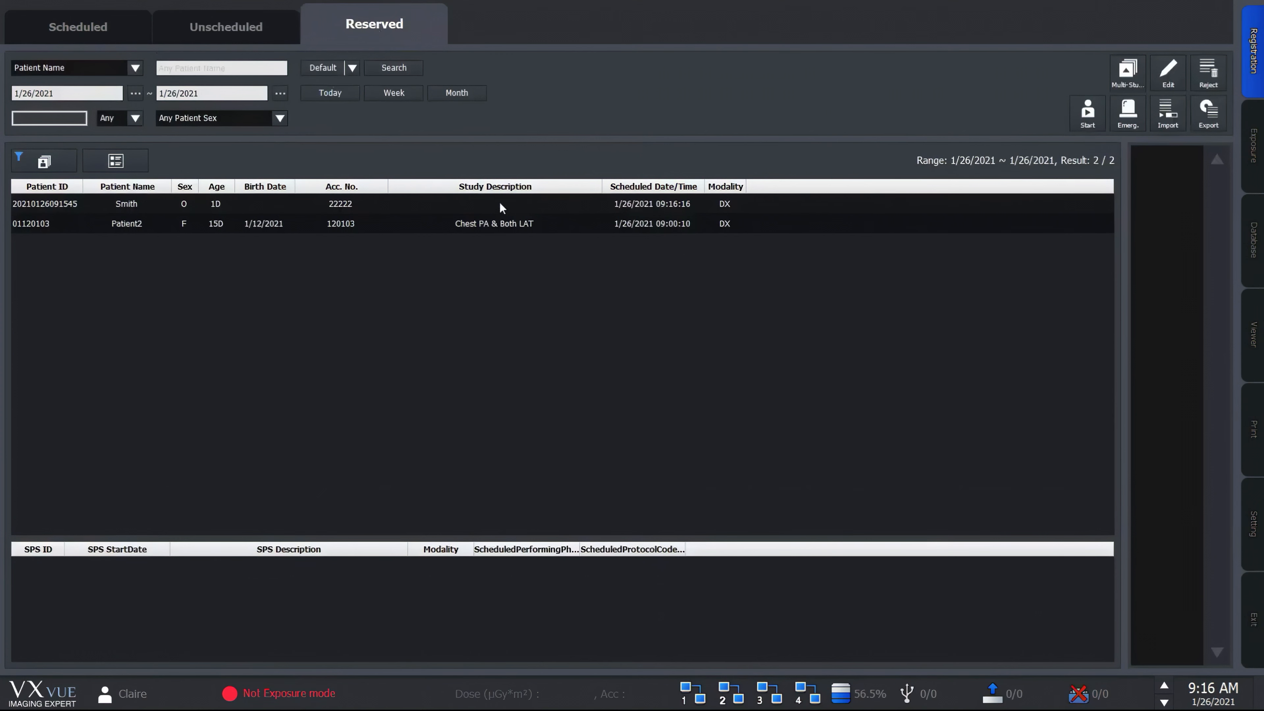
click(696, 209)
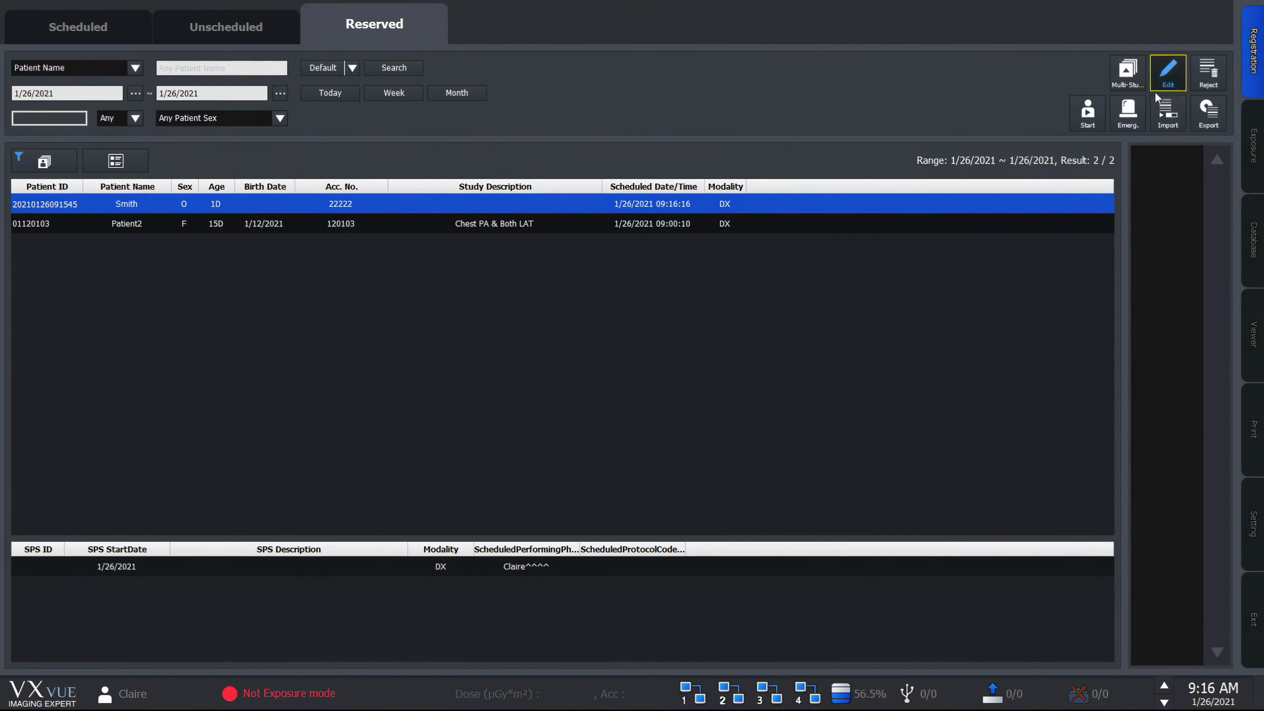
click(1177, 68)
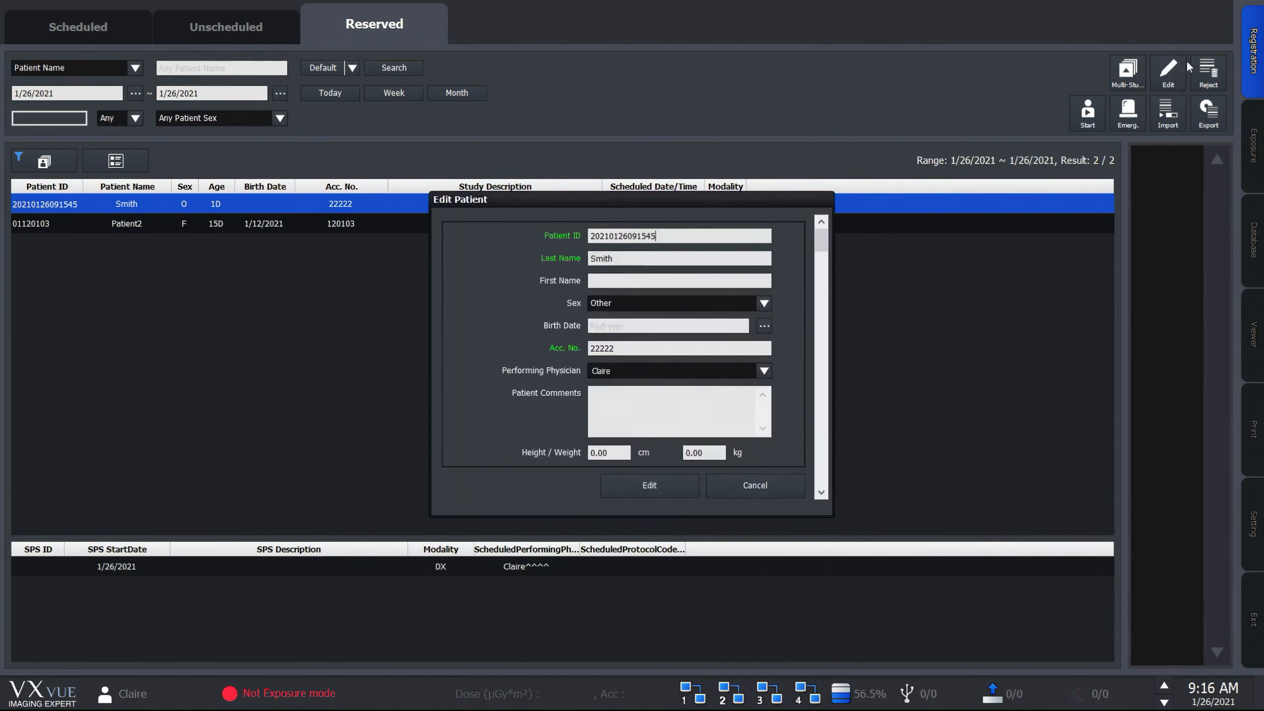
click(760, 484)
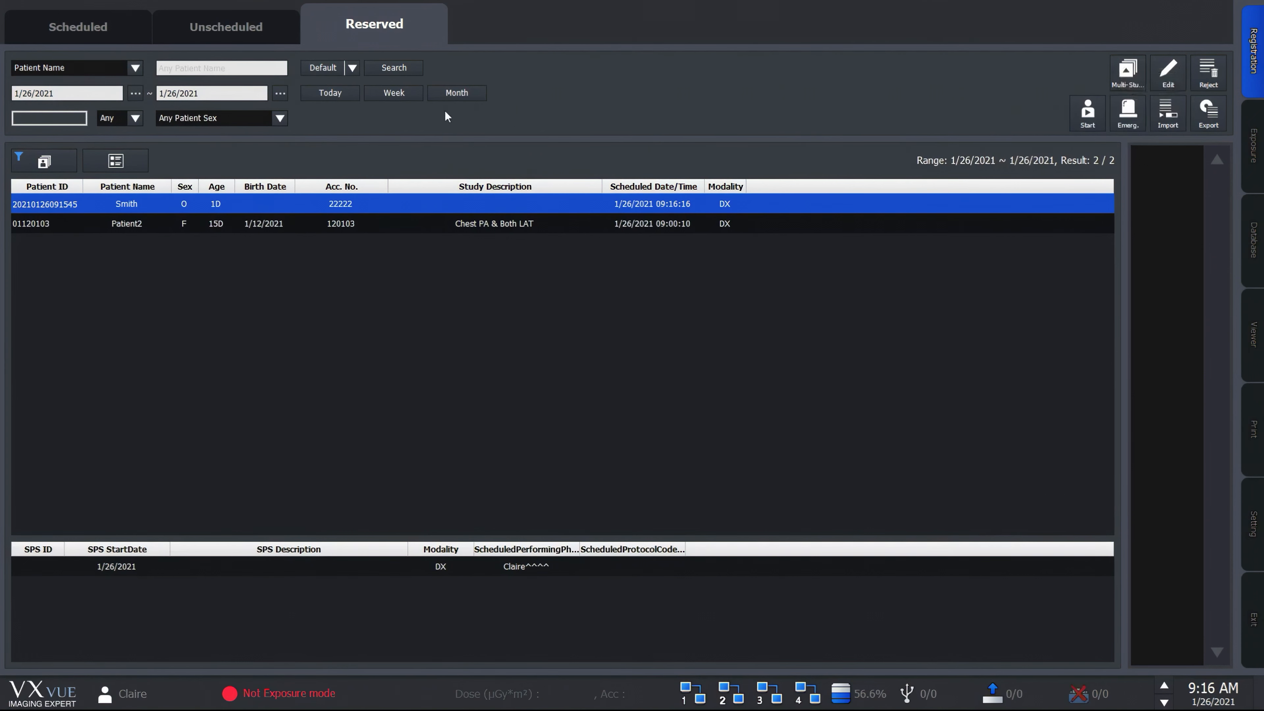
Start an emergency study from the scheduled worklist and return to registration
click(262, 30)
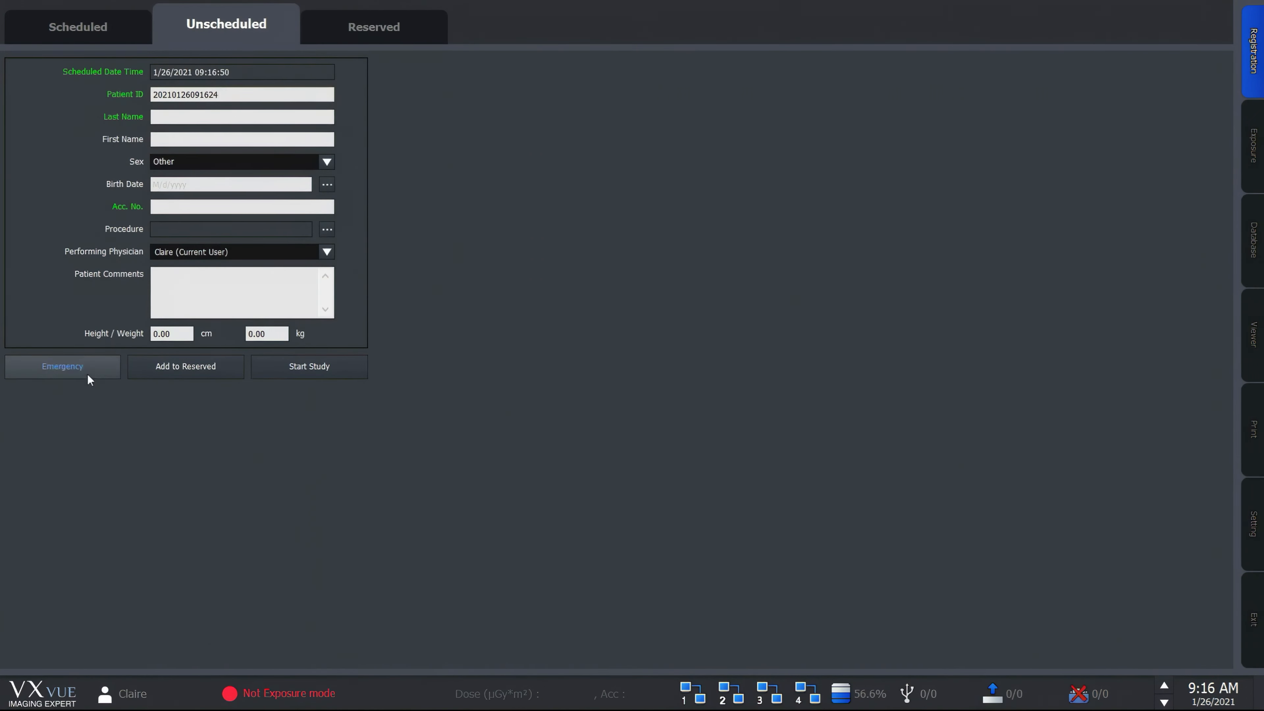
click(95, 41)
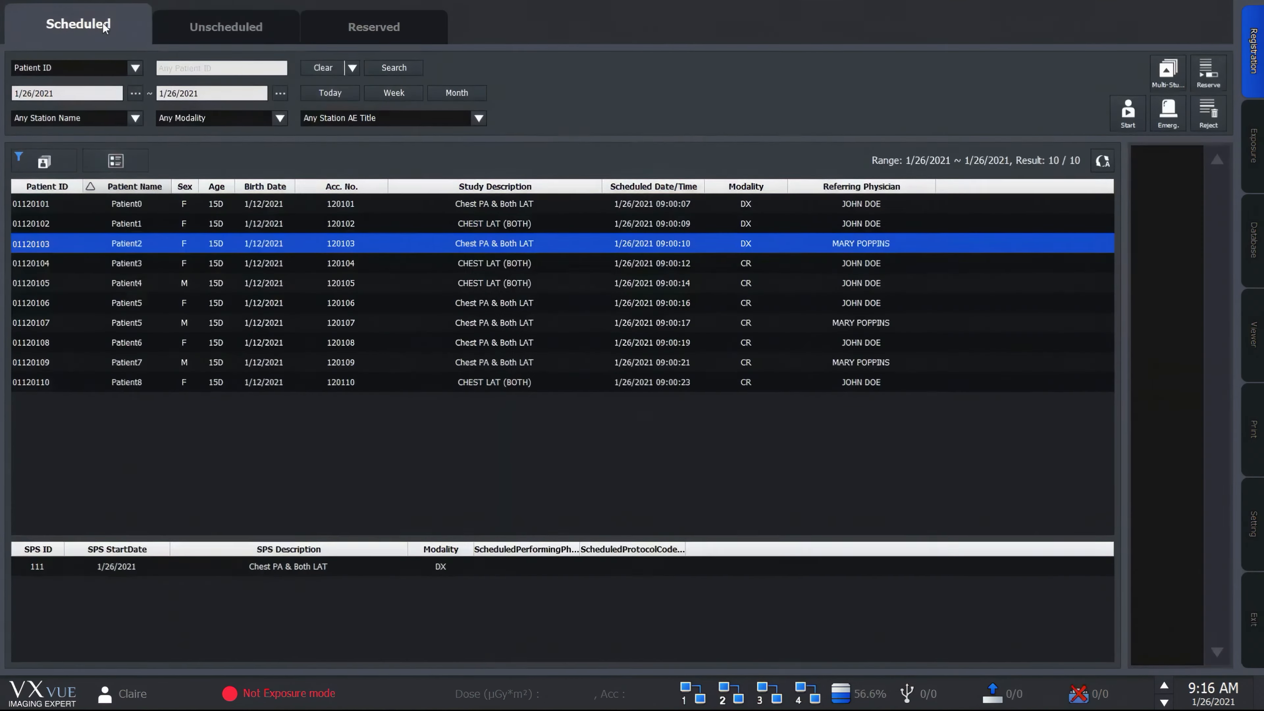
click(1169, 122)
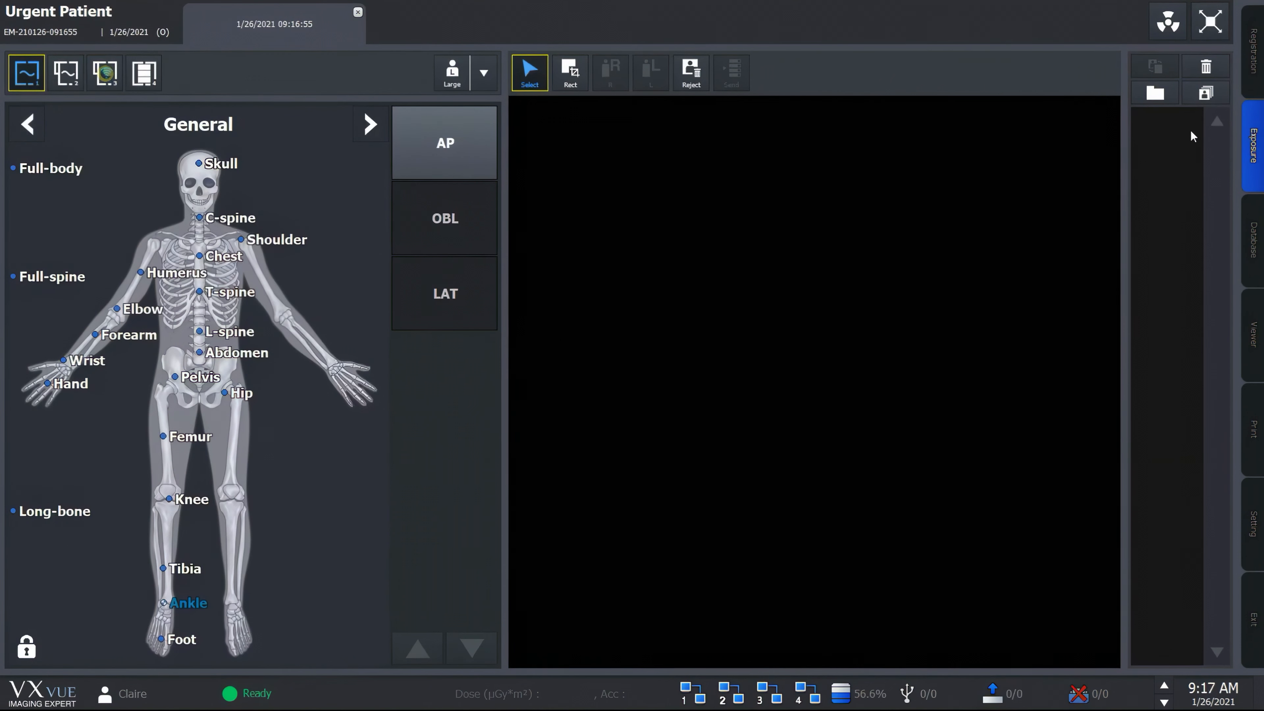
click(1252, 76)
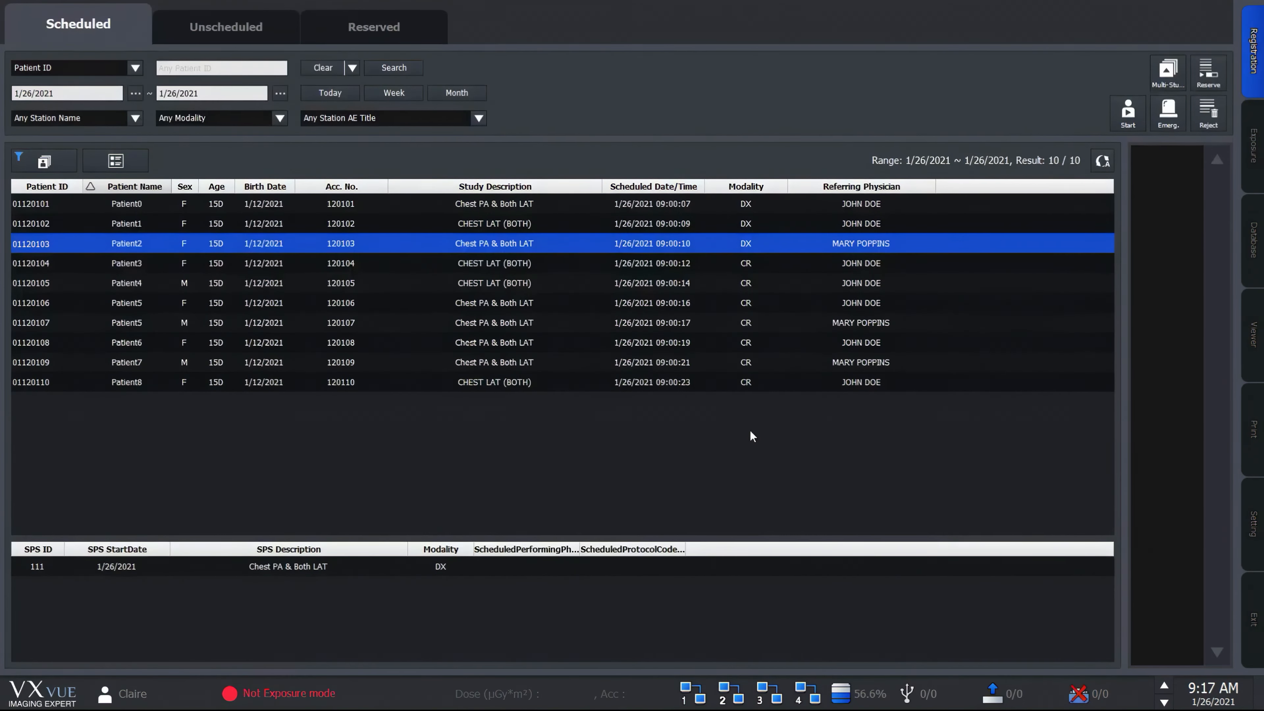